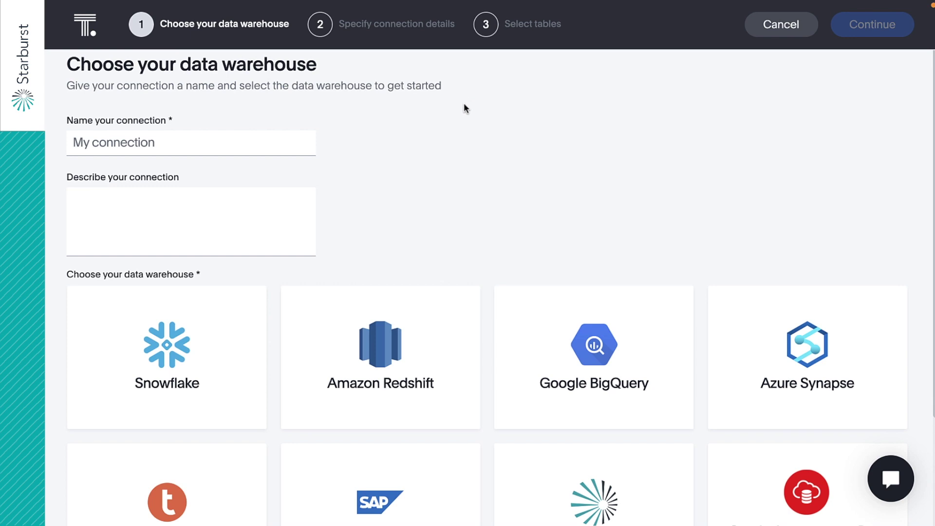
# Enter 'Burst Bank' as the new connection's name
pyautogui.click(299, 142)
pyautogui.write('Bu')
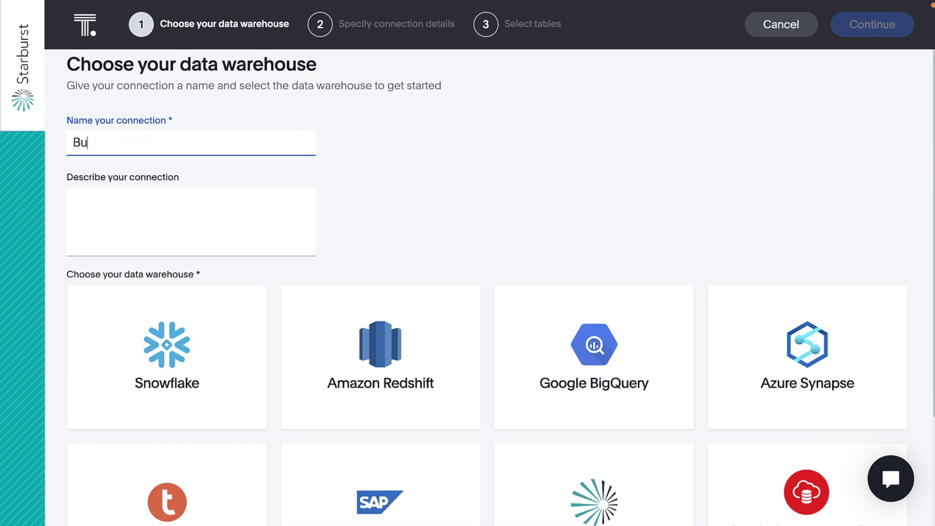
pyautogui.write('rst Bank')
# Choose Starburst as the data warehouse and continue to the connection details
pyautogui.scroll(-1, 530, 432)
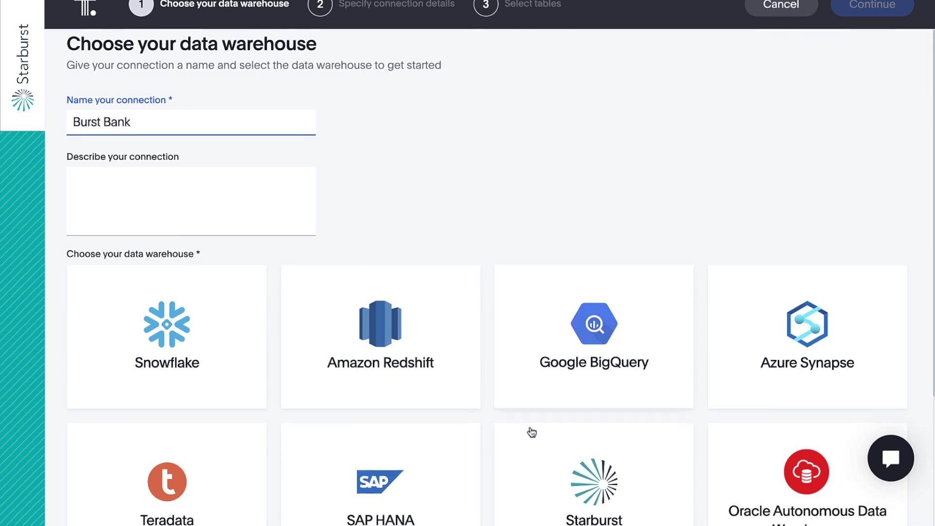
pyautogui.click(544, 436)
pyautogui.scroll(1, 626, 359)
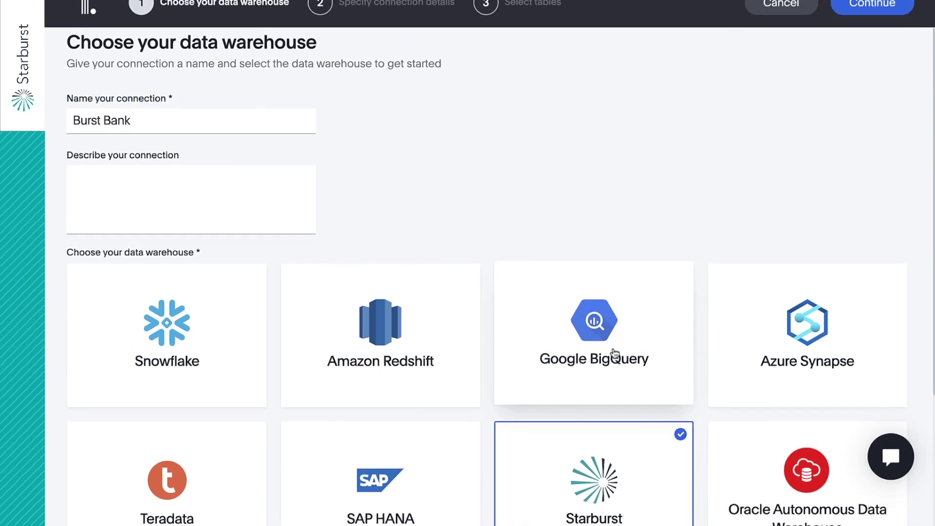
pyautogui.click(857, 27)
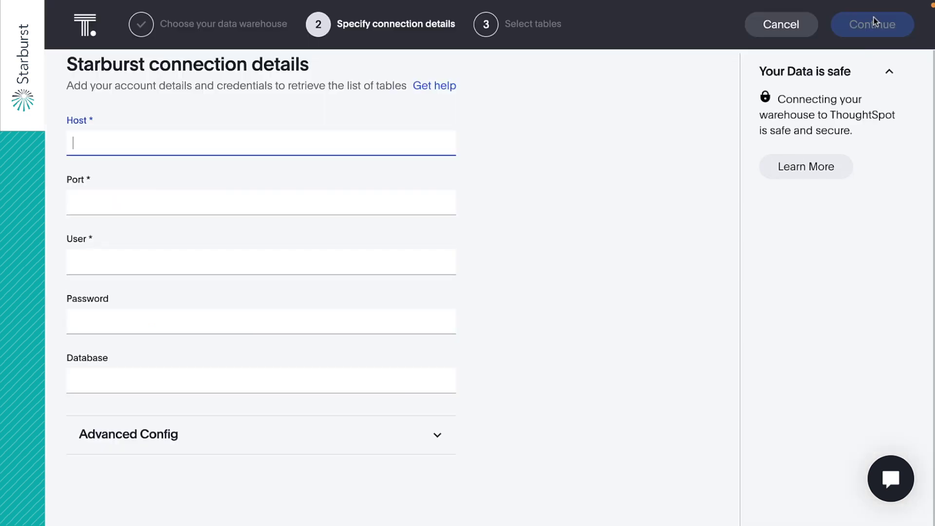
# Enter the suggested Starburst host, port 443, user sbadm and saved password, then submit
pyautogui.write('sb')
pyautogui.press('Down')
pyautogui.press('Return')
pyautogui.press('Tab')
pyautogui.write('443')
pyautogui.press('Tab')
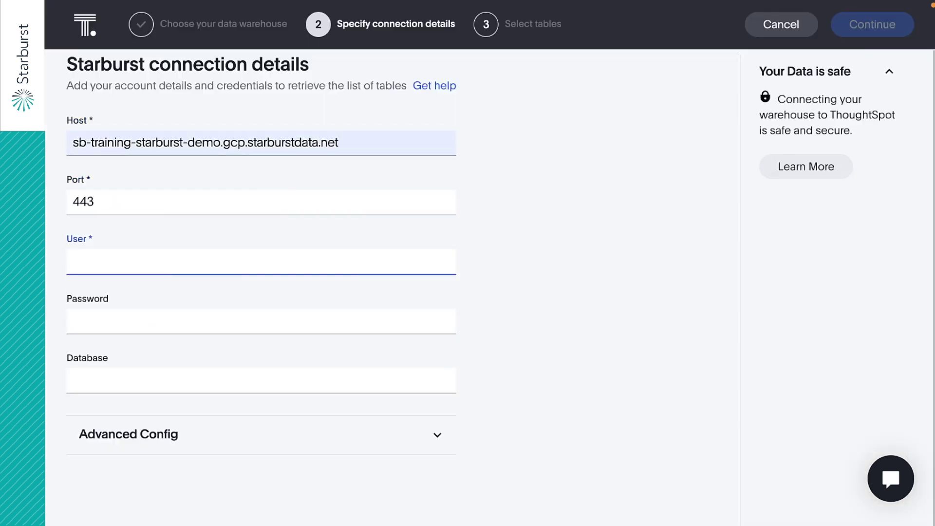
pyautogui.write('sbadm')
pyautogui.press('Down')
pyautogui.press('Return')
pyautogui.press('Tab')
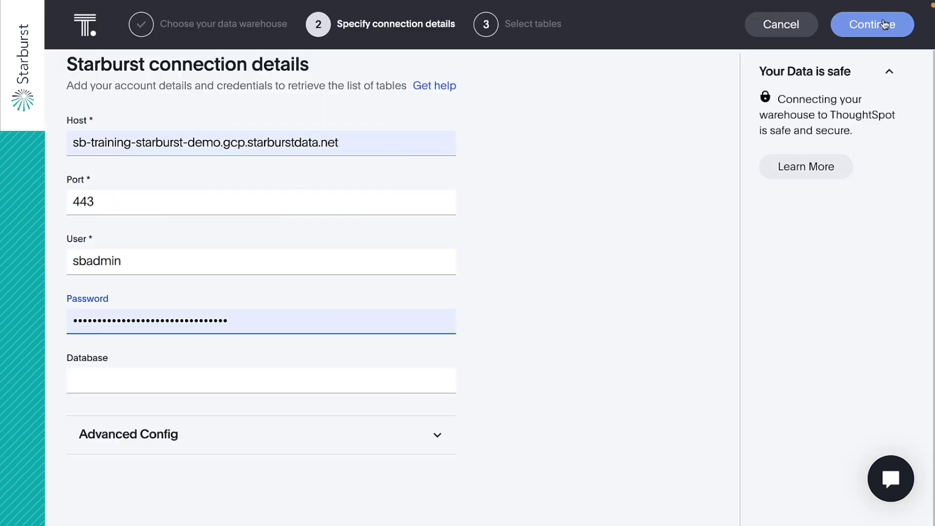
pyautogui.click(883, 19)
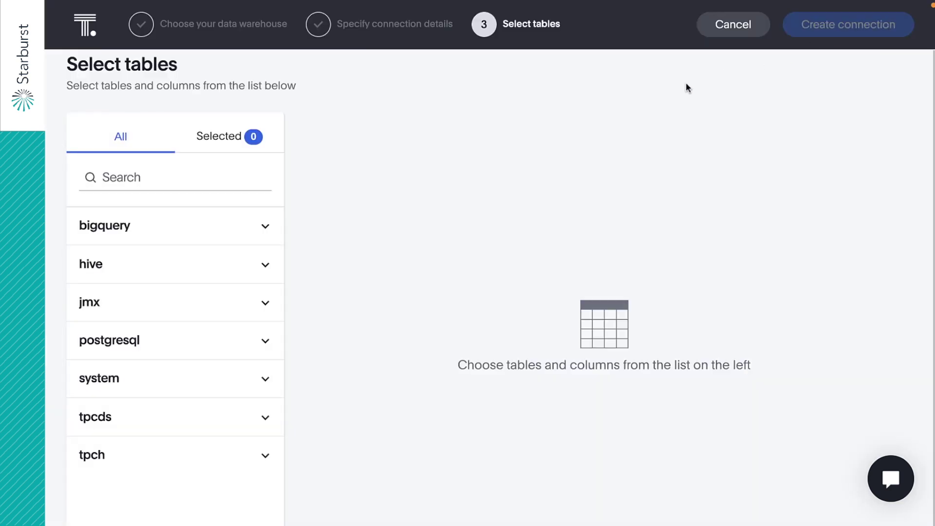
# Add bigquery's account, product_profile and state_census tables with all their columns
pyautogui.click(267, 225)
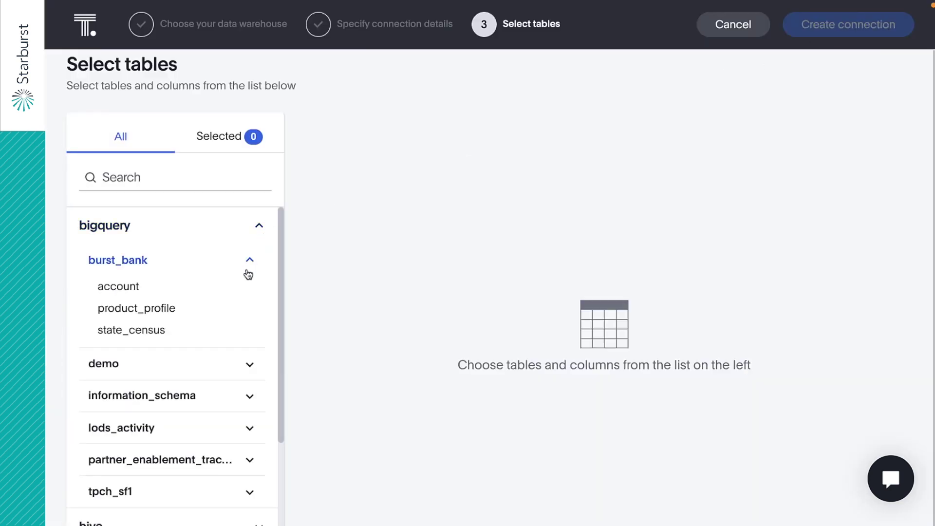
pyautogui.click(243, 286)
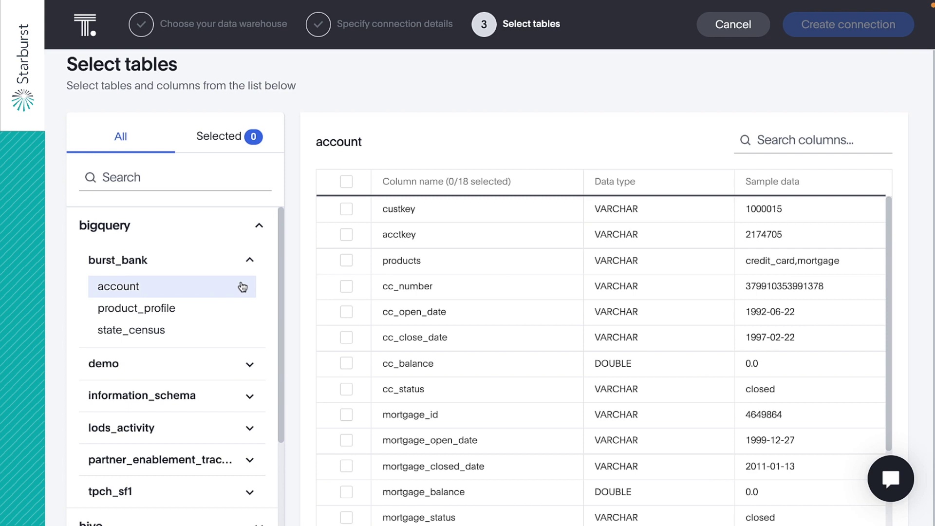
pyautogui.click(346, 182)
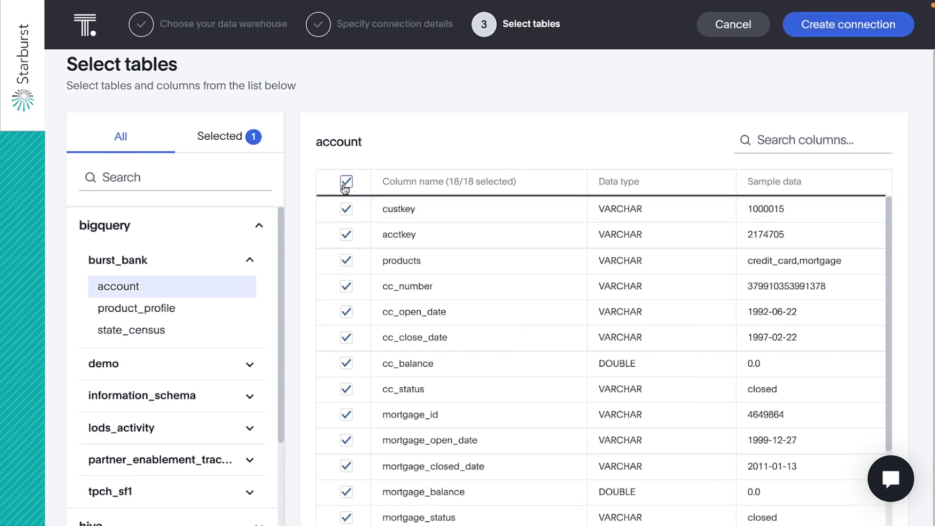
pyautogui.click(228, 319)
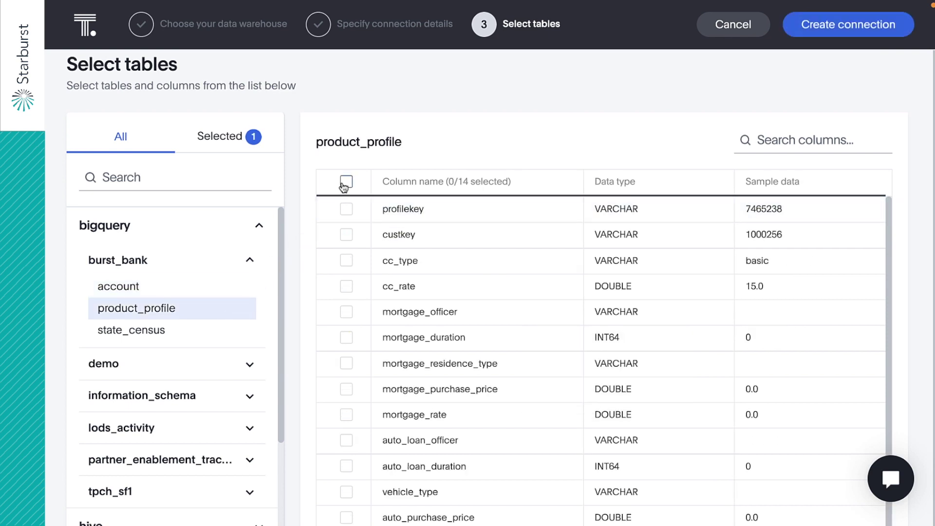
pyautogui.click(346, 181)
pyautogui.click(248, 329)
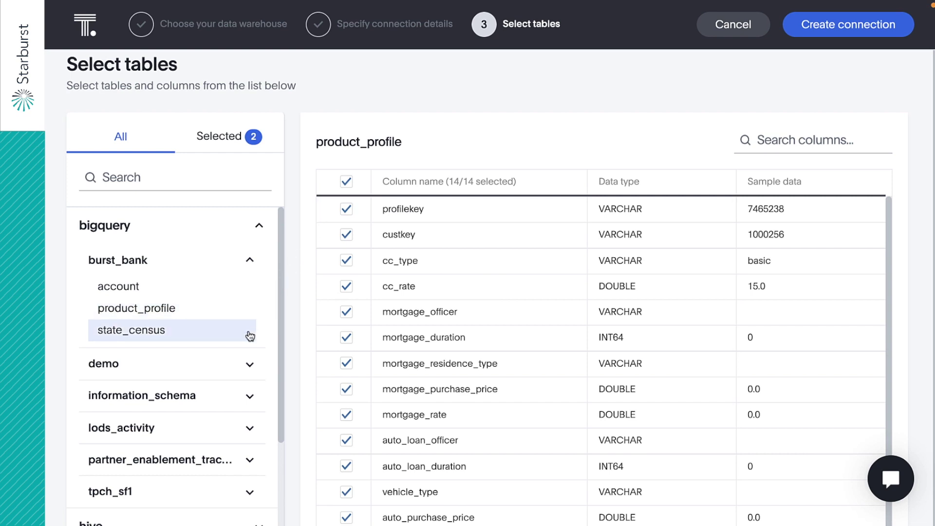
pyautogui.click(346, 182)
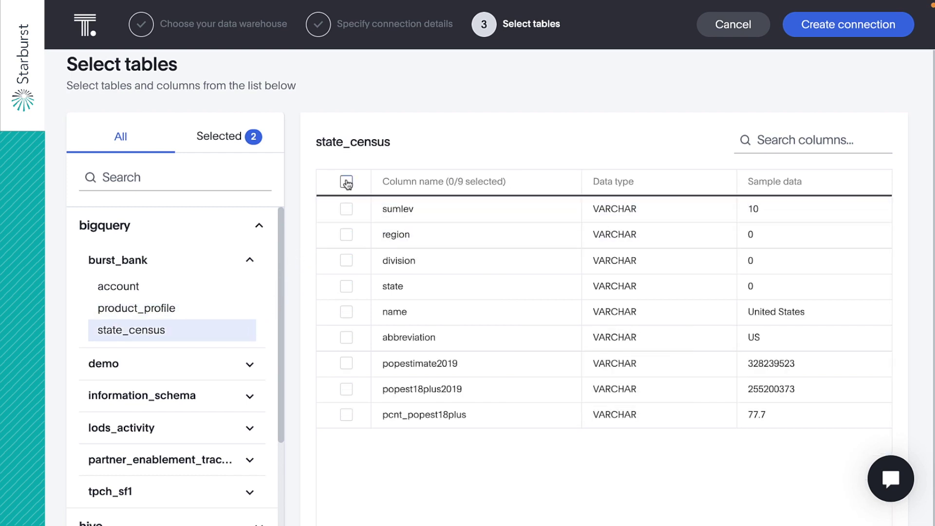
pyautogui.click(264, 225)
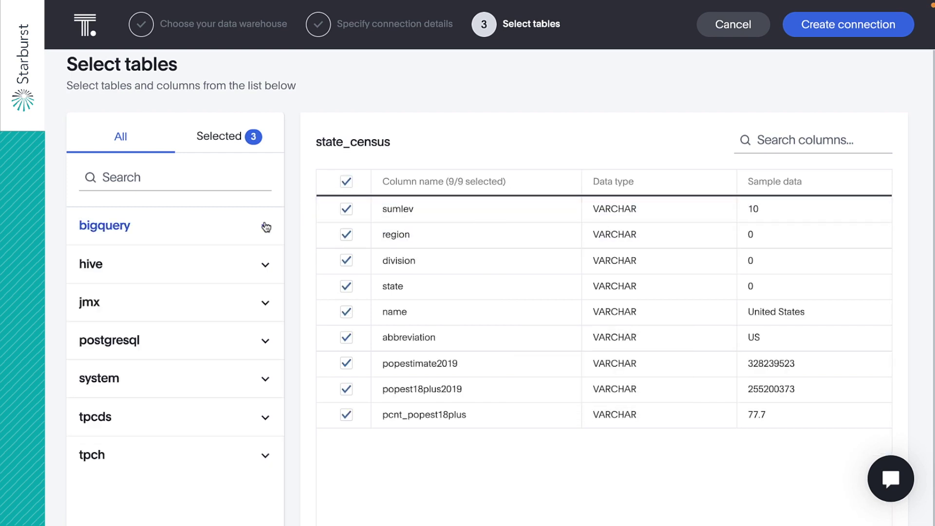
# Add hive burst_bank's auto_loan_payment table with all its columns
pyautogui.click(265, 264)
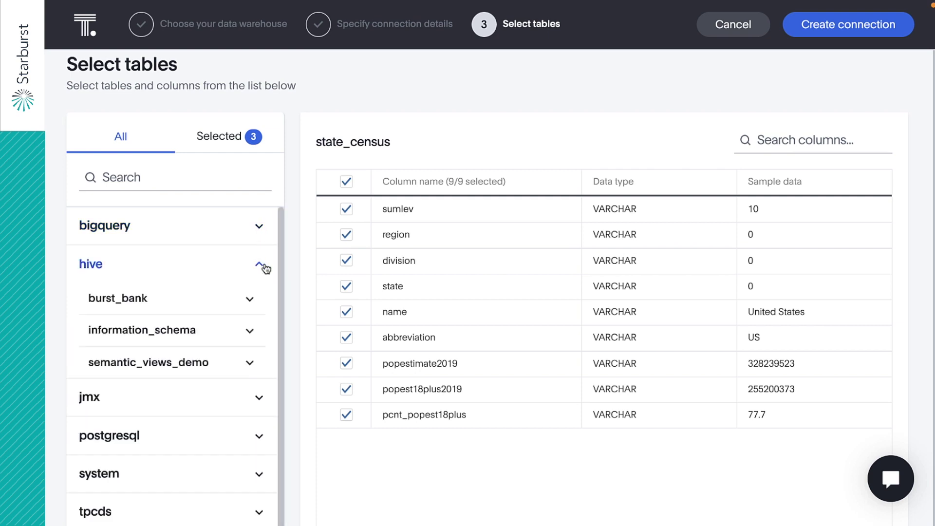
pyautogui.click(251, 299)
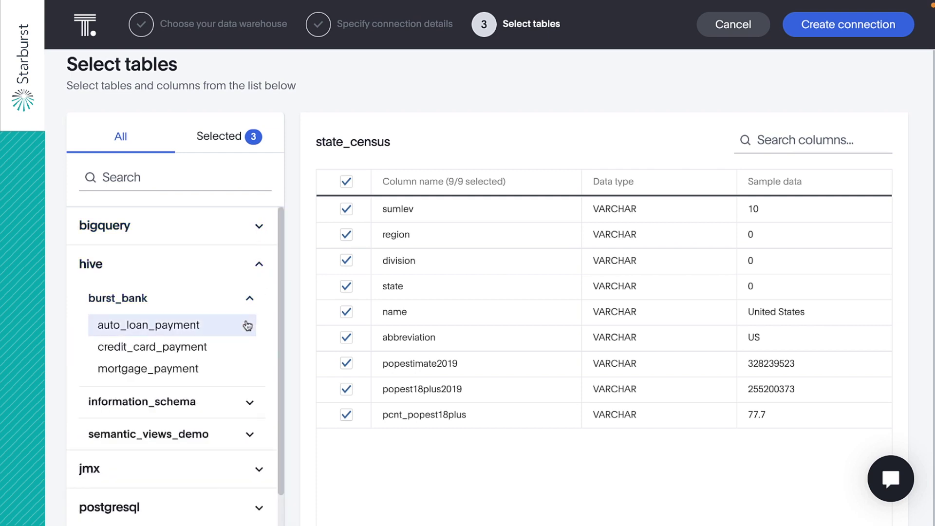
pyautogui.click(248, 326)
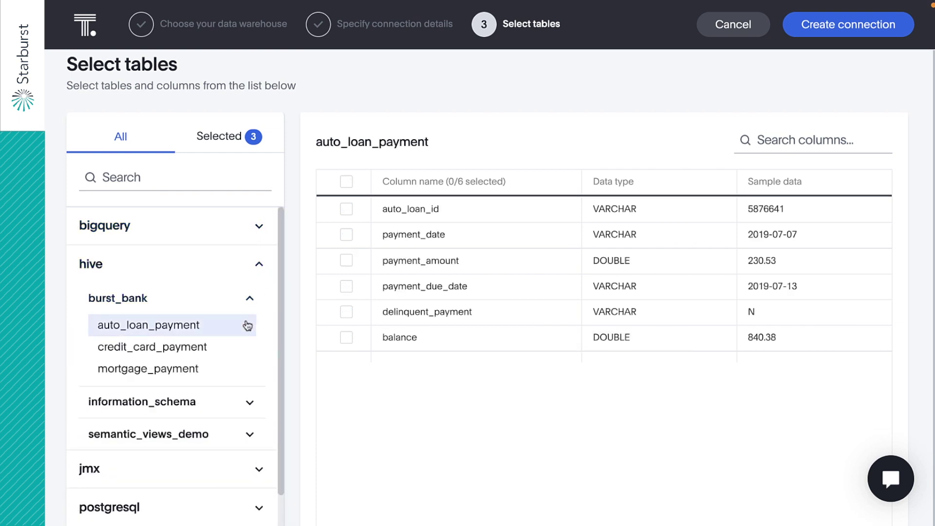
pyautogui.click(346, 181)
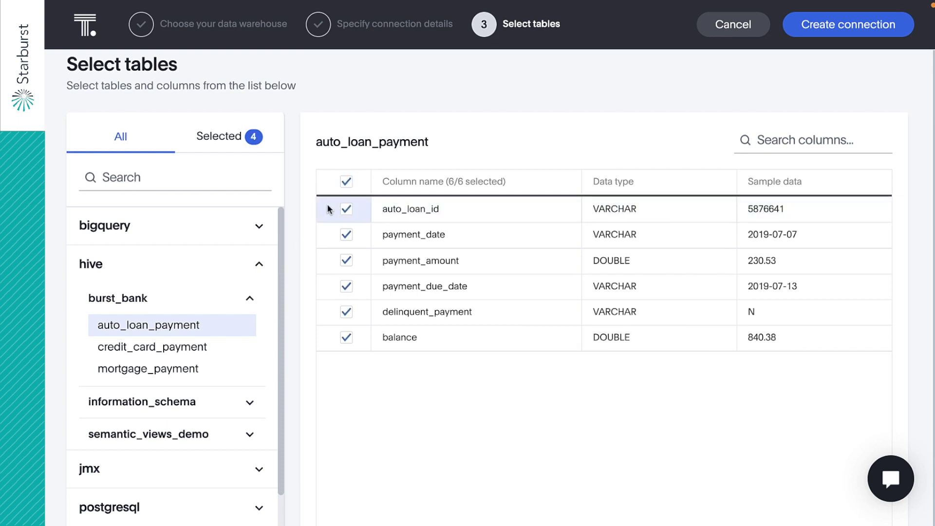
pyautogui.click(261, 266)
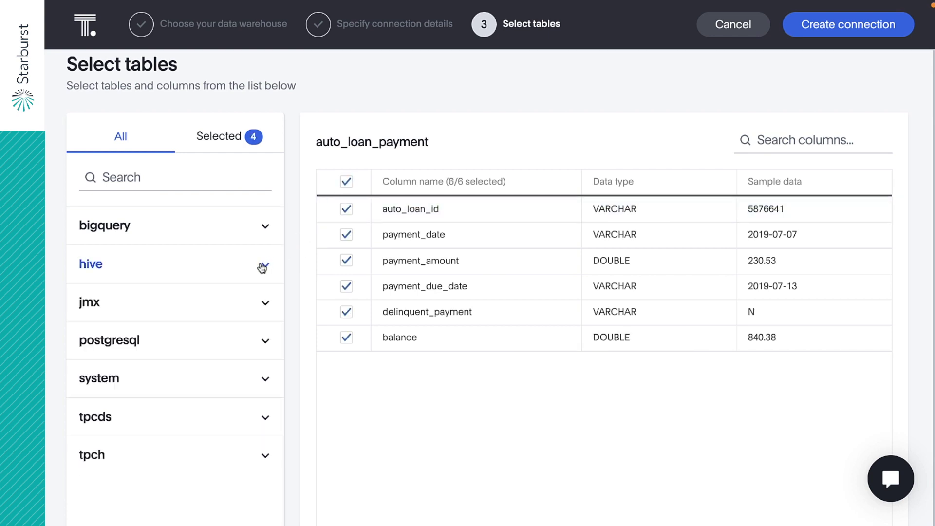
# Add postgresql burst_bank customer and customer_profile tables, then create the connection
pyautogui.click(264, 342)
pyautogui.click(250, 378)
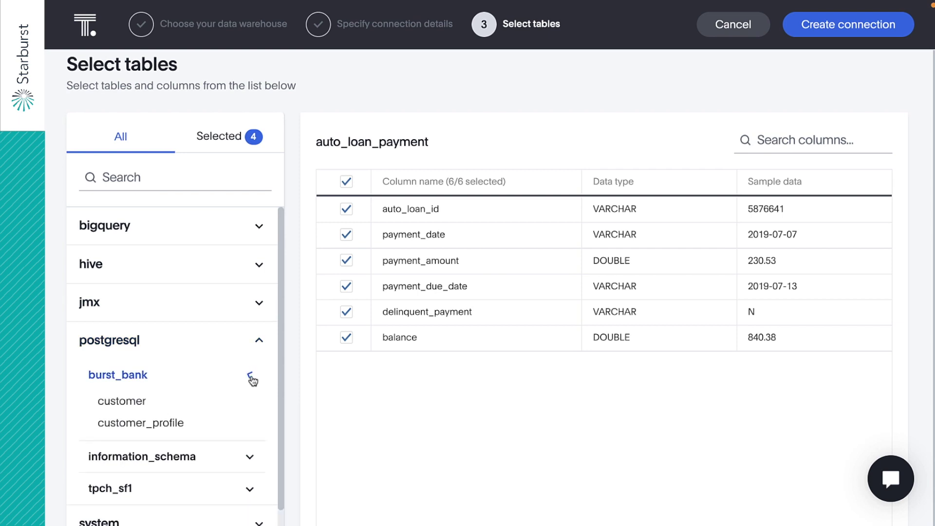
pyautogui.click(242, 405)
pyautogui.click(346, 181)
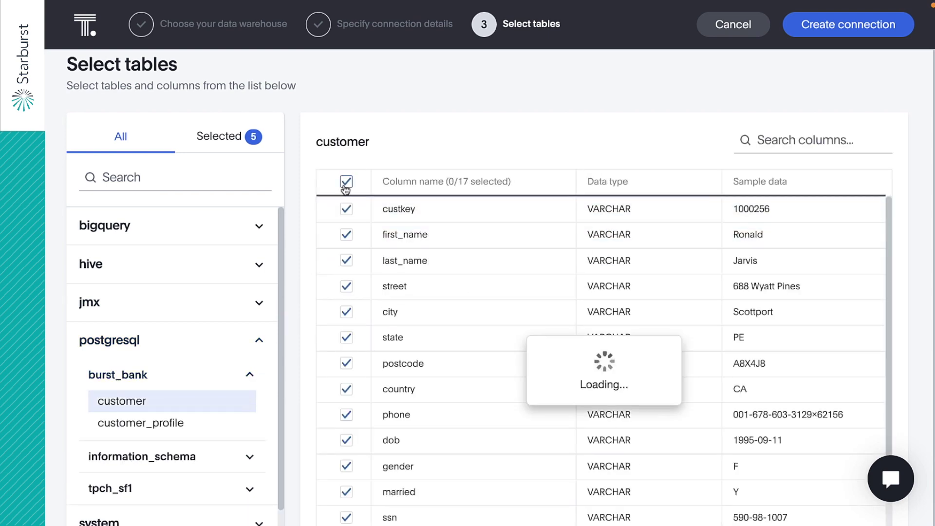
pyautogui.click(240, 422)
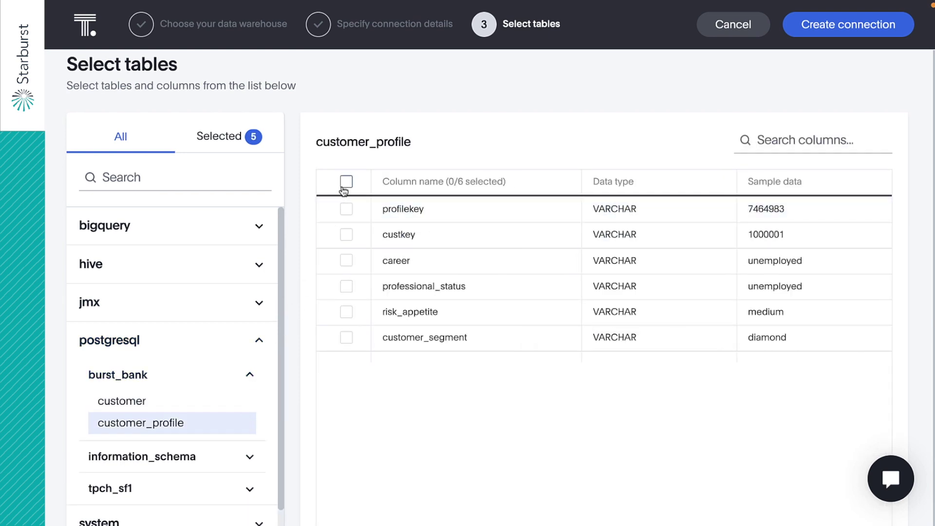
pyautogui.click(346, 182)
pyautogui.click(811, 38)
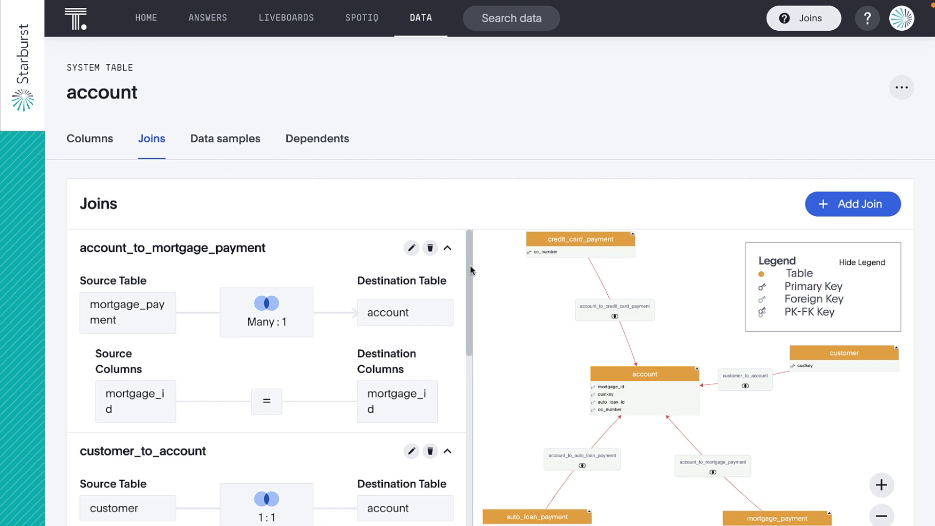
# Scroll through the account table's joins, including customer_to_account
pyautogui.moveTo(468, 267); pyautogui.dragTo(468, 314)
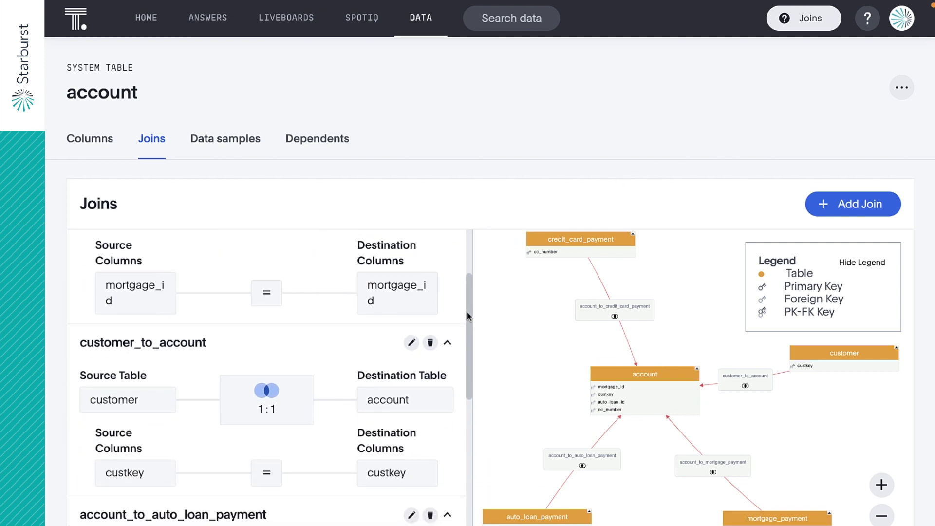
pyautogui.moveTo(468, 313); pyautogui.dragTo(466, 428)
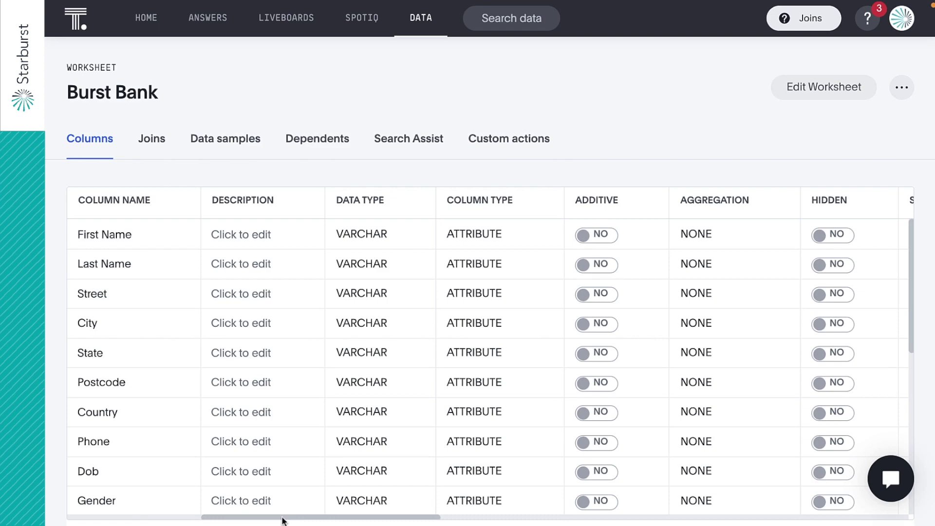
# Give the Dob column the synonym 'Birthdate'
pyautogui.moveTo(283, 520); pyautogui.dragTo(396, 524)
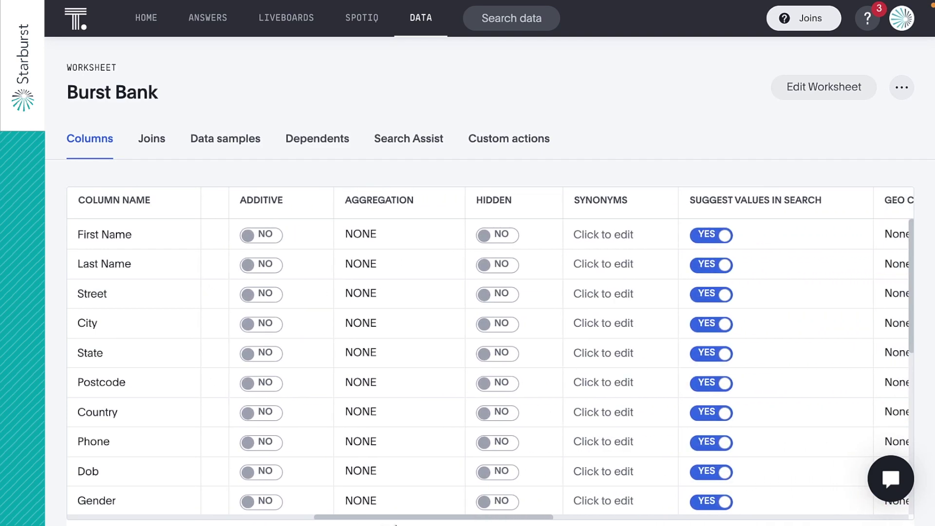
pyautogui.click(581, 472)
pyautogui.write('Birthdate')
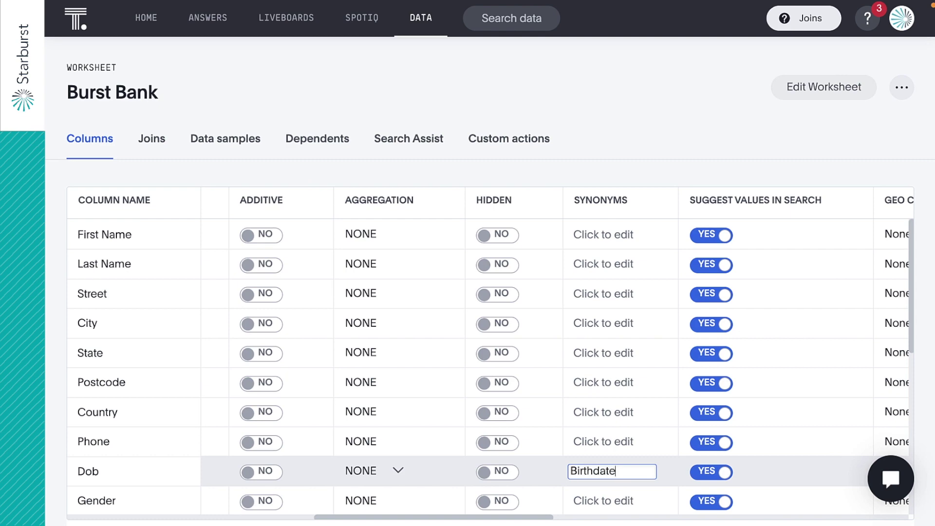
pyautogui.press('Return')
# Set the Country column's geo configuration to Country
pyautogui.click(539, 520)
pyautogui.moveTo(539, 520); pyautogui.dragTo(657, 521)
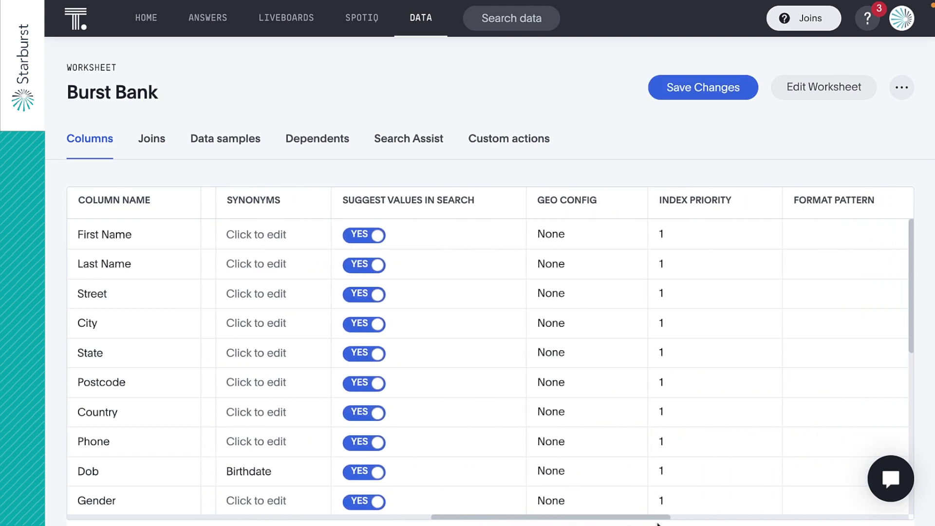
pyautogui.click(574, 414)
pyautogui.click(368, 307)
pyautogui.click(629, 398)
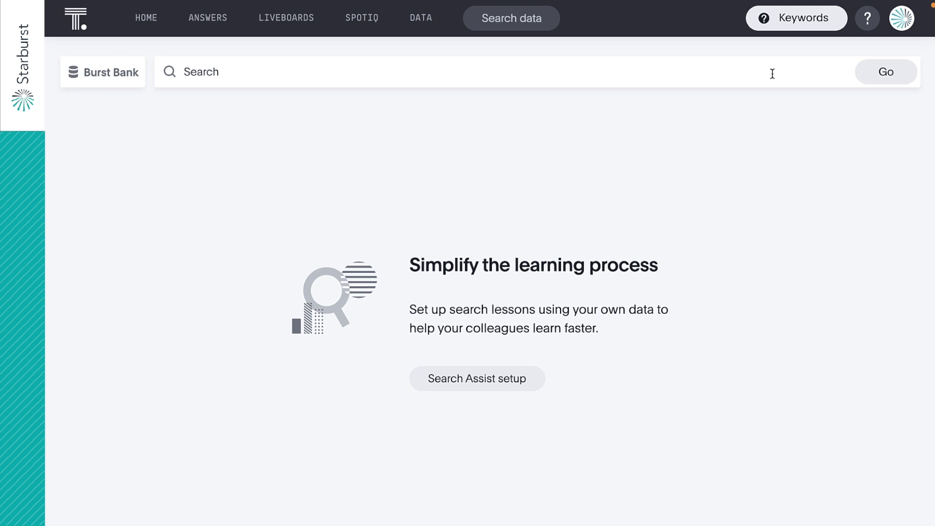
# Search 'count auto delinquent payment by state' and show the map's generated SQL
pyautogui.click(771, 73)
pyautogui.write('count auto delinquent')
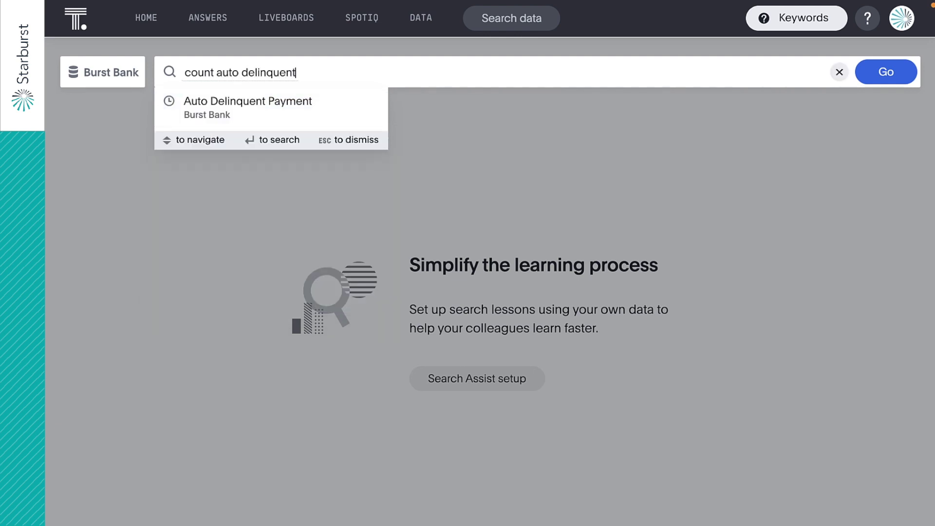
pyautogui.write(' payment by st')
pyautogui.press('Return')
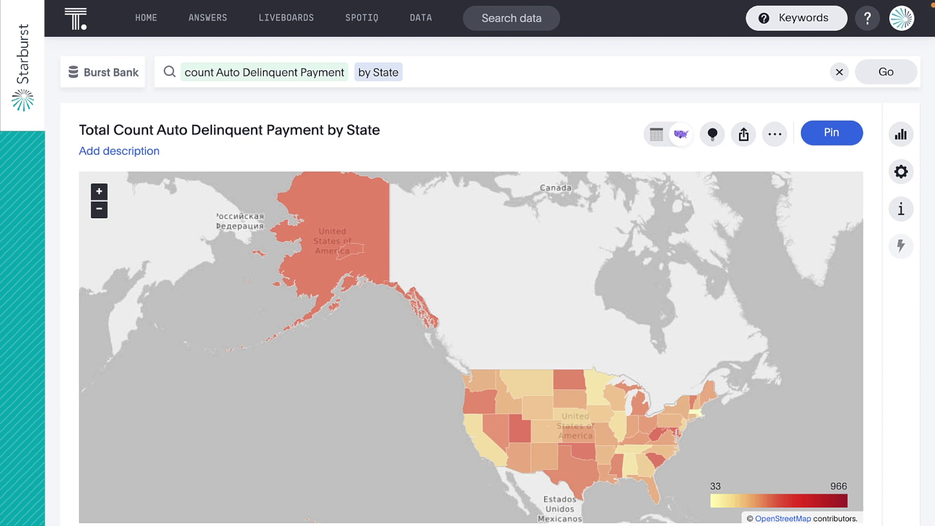
pyautogui.click(901, 210)
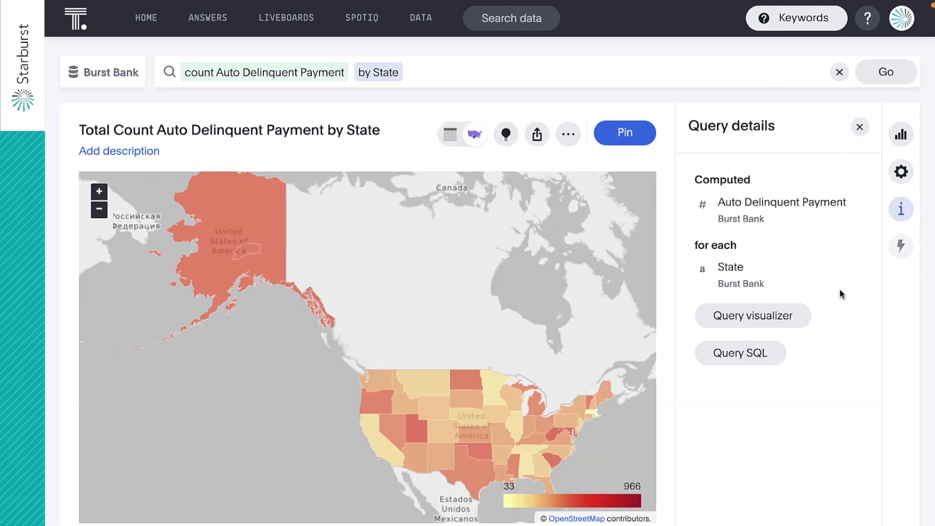
pyautogui.click(769, 354)
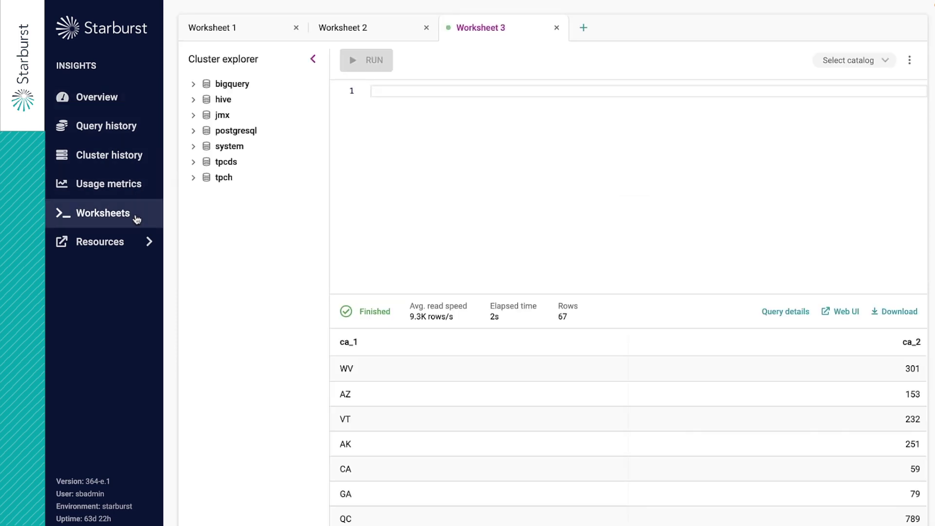
# Paste the ThoughtSpot SQL into Worksheet 3, run it, and open the query details
pyautogui.click(385, 91)
pyautogui.write('SELECT   "ta_1"."state" "ca_1",   count("ta_2"."delinquent_payment") "ca_2" FROM "hive"."burst_bank"."auto_loan_payment" "ta_2"   JOIN "bigquery"."burst_bank"."account" "MTA_0"     ON "ta_2"."auto_loan_id" = "MTA_0"."auto_loan_id"   JOIN "postgresql"."burst_bank"."customer" "ta_1"     ON "ta_1"."custkey" = "MTA_0"."custkey" GROUP BY "ta_1"."state"')
pyautogui.click(375, 68)
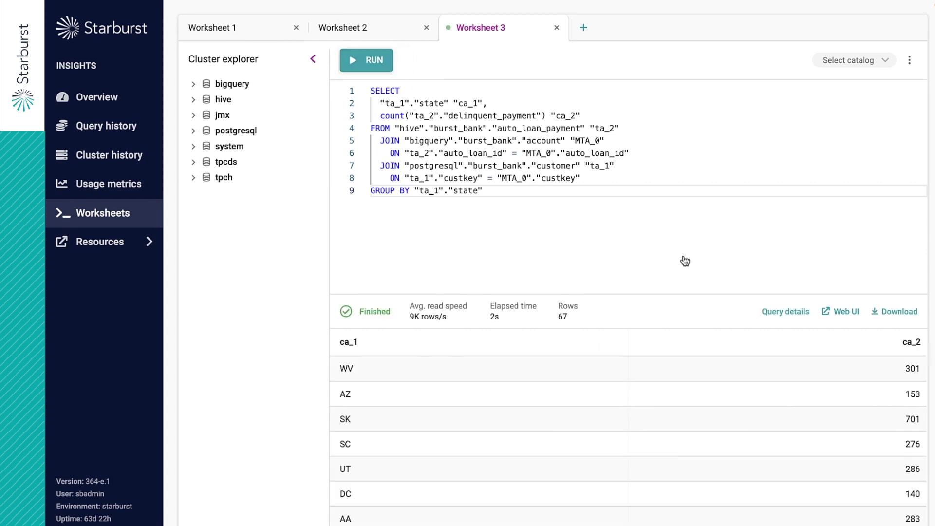
pyautogui.click(773, 313)
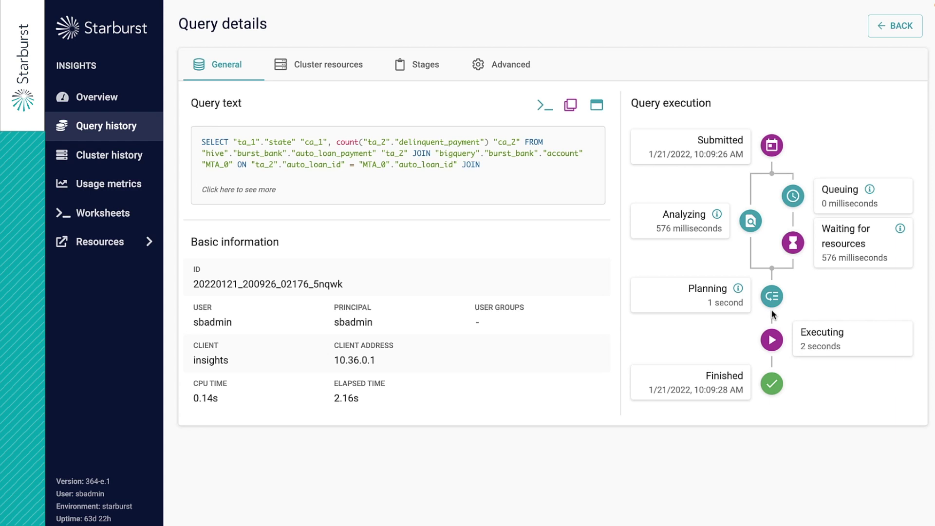
# Show the Advanced tab: three tables read, 19.6K rows, 546 KiB peak memory
pyautogui.click(520, 71)
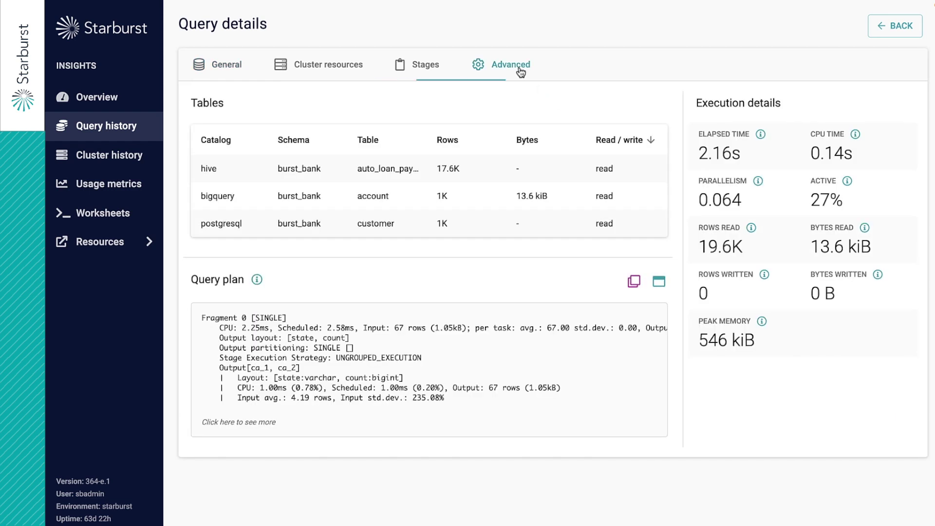